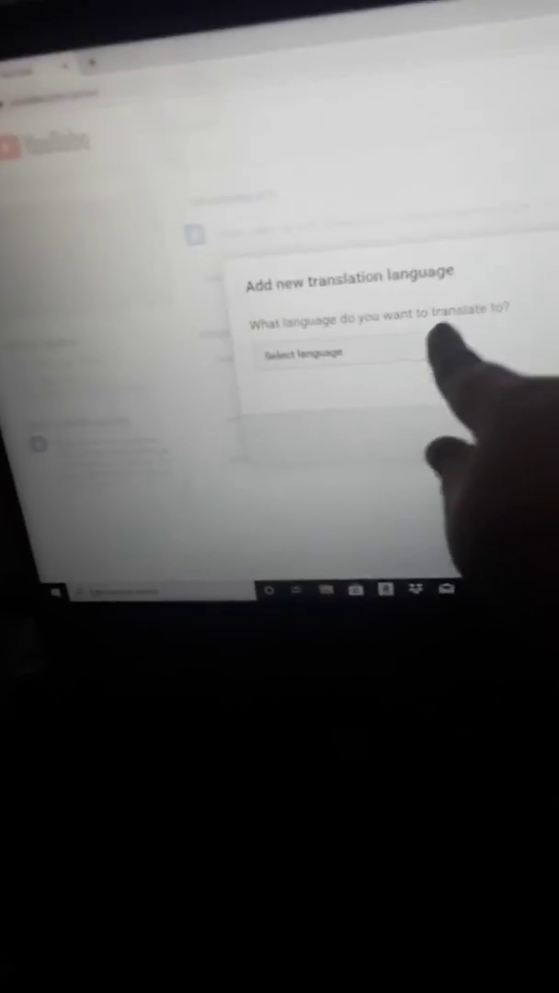
Step: Bring up the Select language list for the video's new translation
left_click(69, 421)
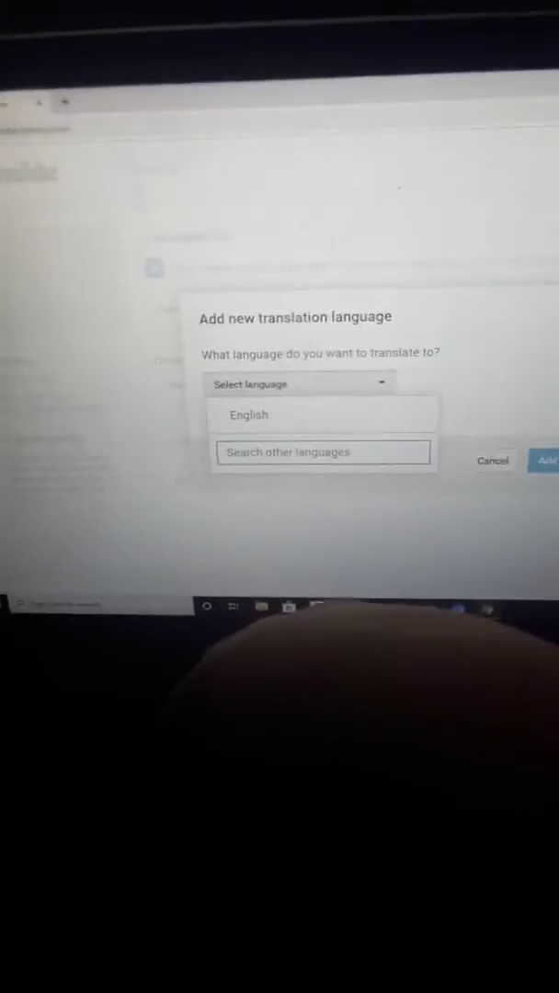
type("S")
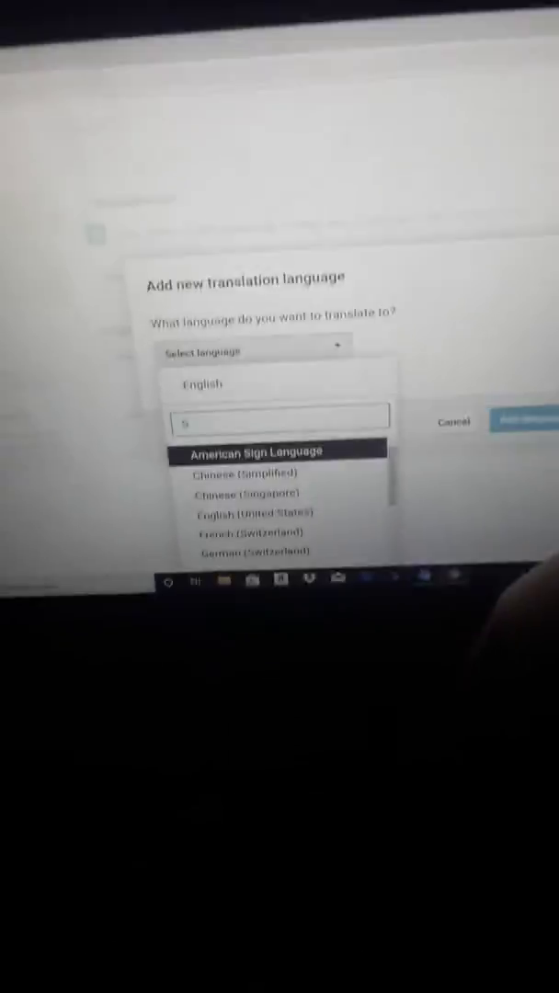
type("People & Blogs")
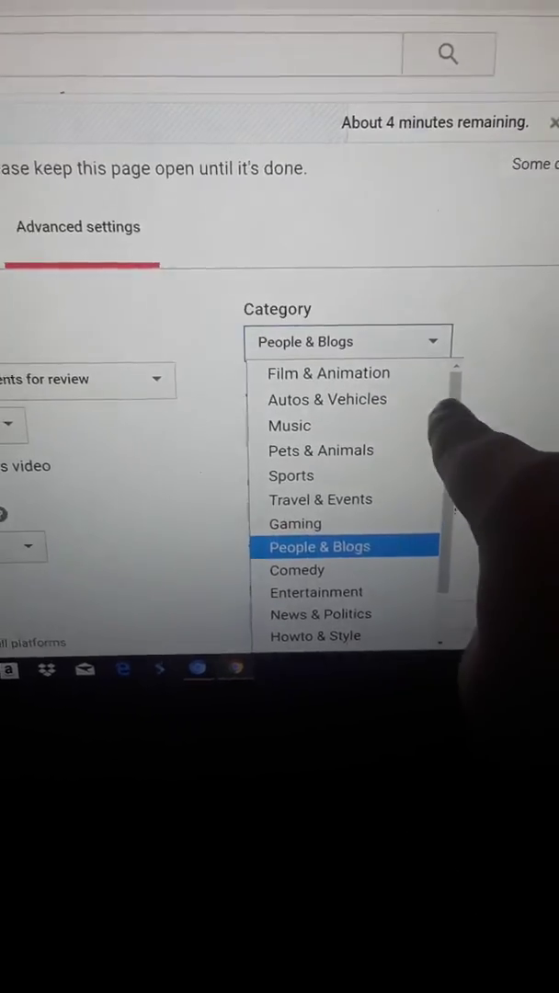
scroll(377, 516, "down", 1)
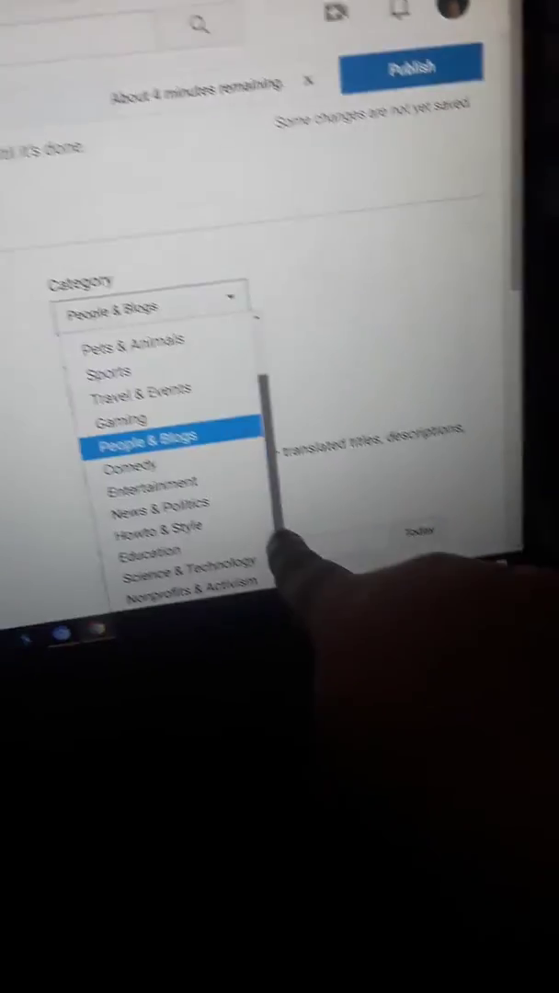